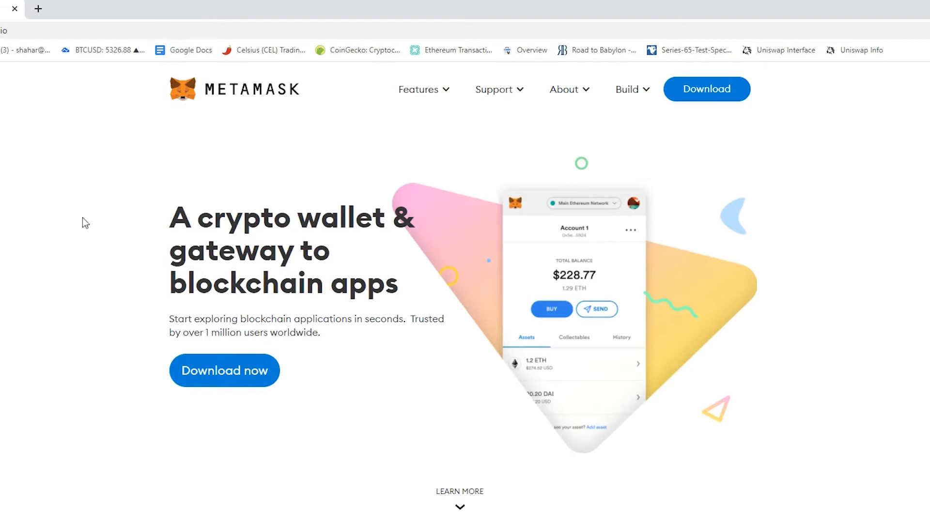
Open MetaMask's download page, compare the platform options, and follow the Chrome install link to the web store
left_click(235, 377)
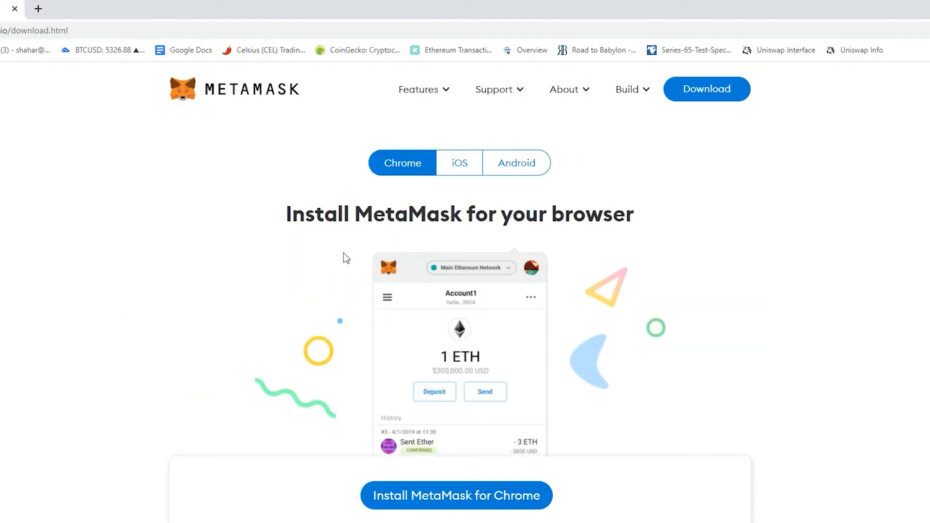
left_click(459, 172)
left_click(514, 170)
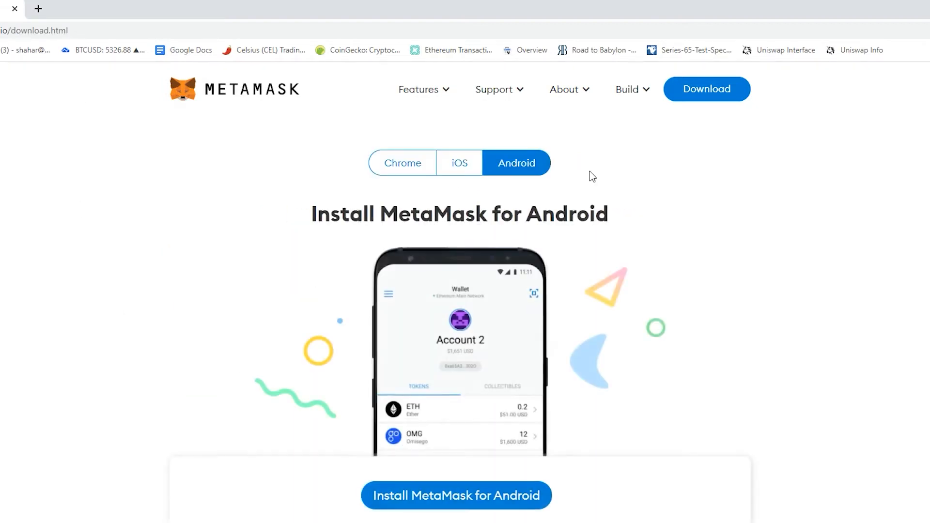
left_click(399, 166)
left_click(409, 490)
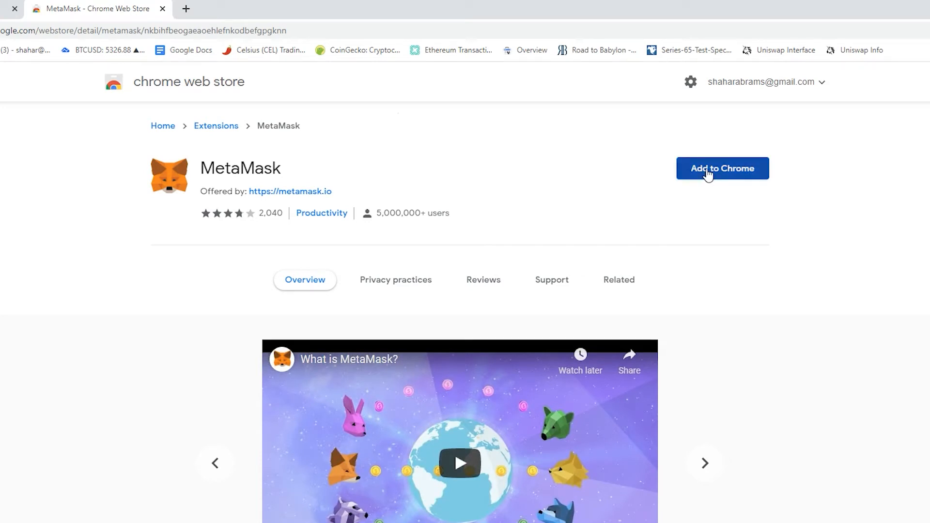
Add the MetaMask extension to Chrome and start its setup
left_click(708, 175)
left_click(461, 171)
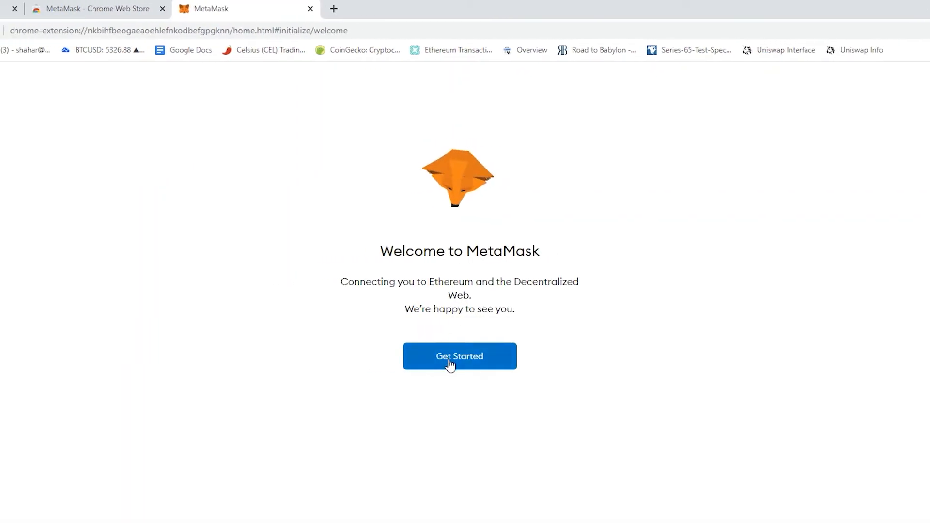
left_click(449, 363)
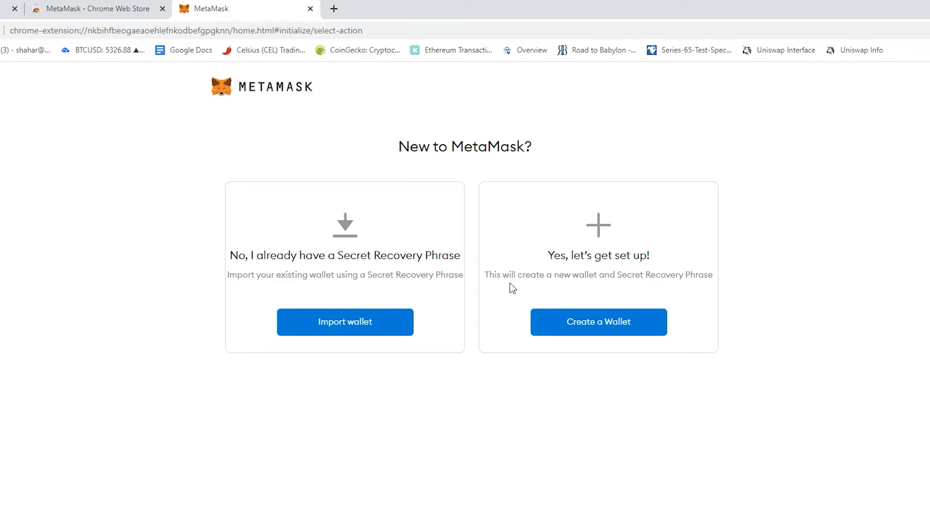
left_click(386, 322)
left_click(379, 410)
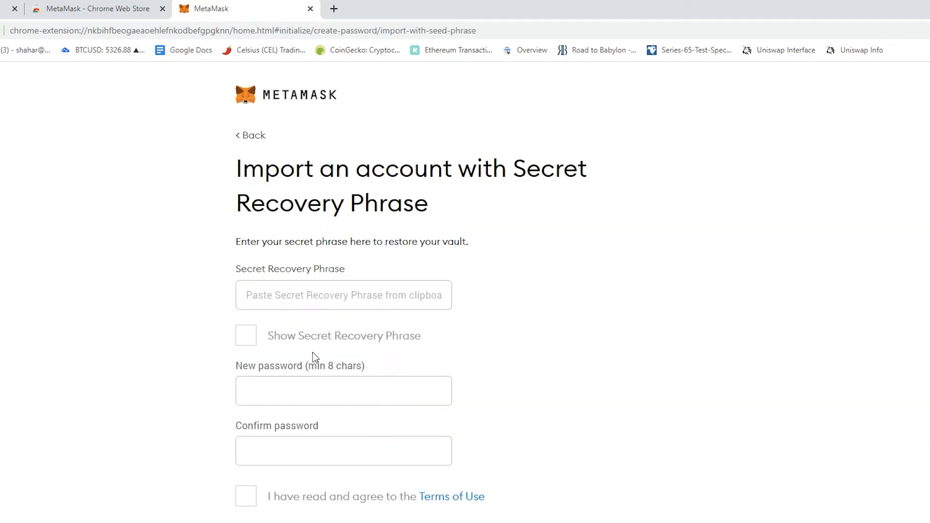
left_click(306, 293)
left_click(333, 389)
left_click(320, 457)
left_click(316, 395)
left_click(303, 456)
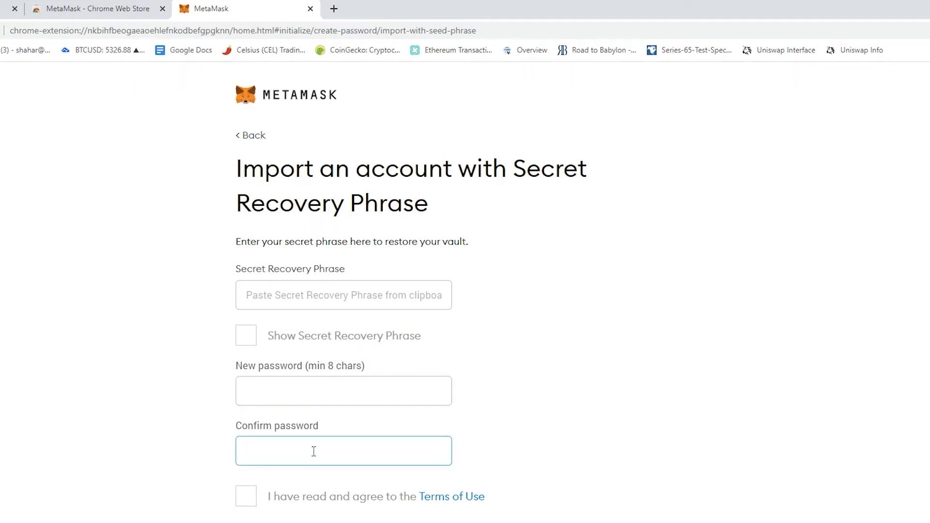
left_click(396, 290)
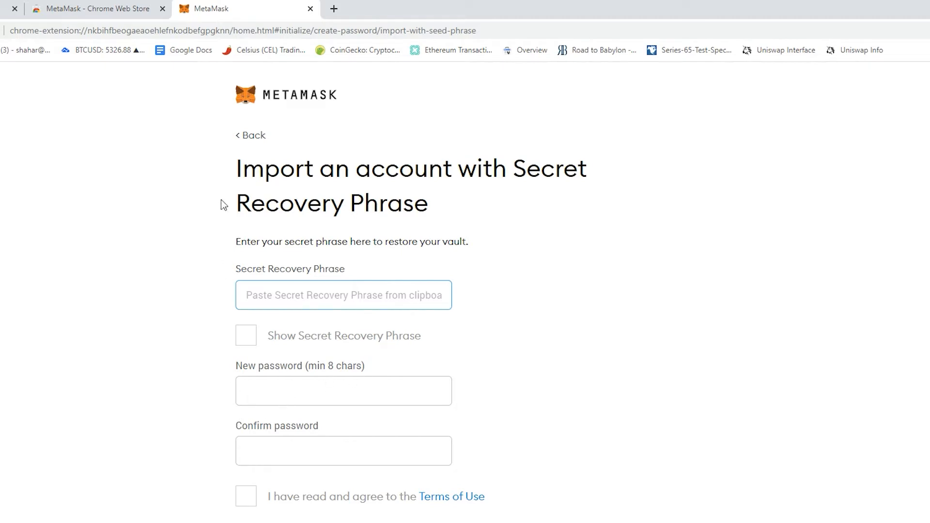
left_click(246, 137)
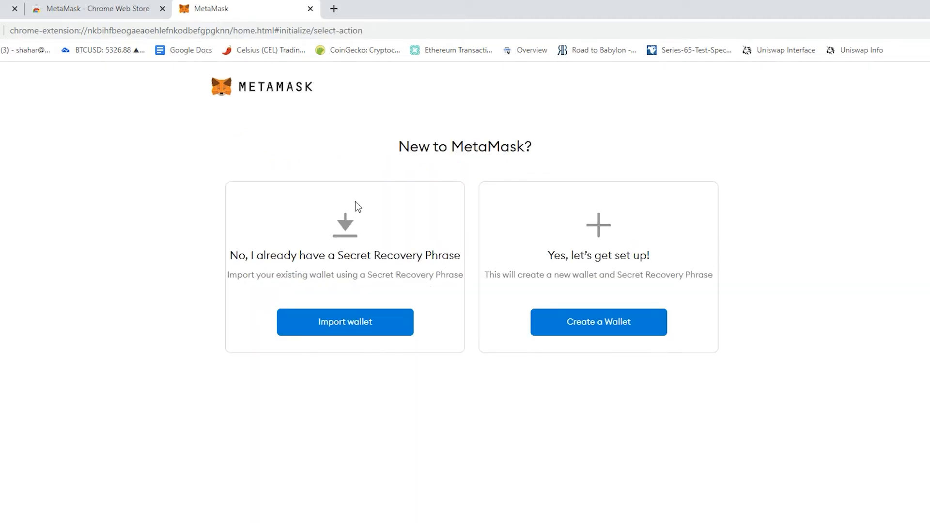
Create a new wallet, entering and confirming a new wallet password and accepting the Terms of Use
left_click(570, 324)
left_click(431, 411)
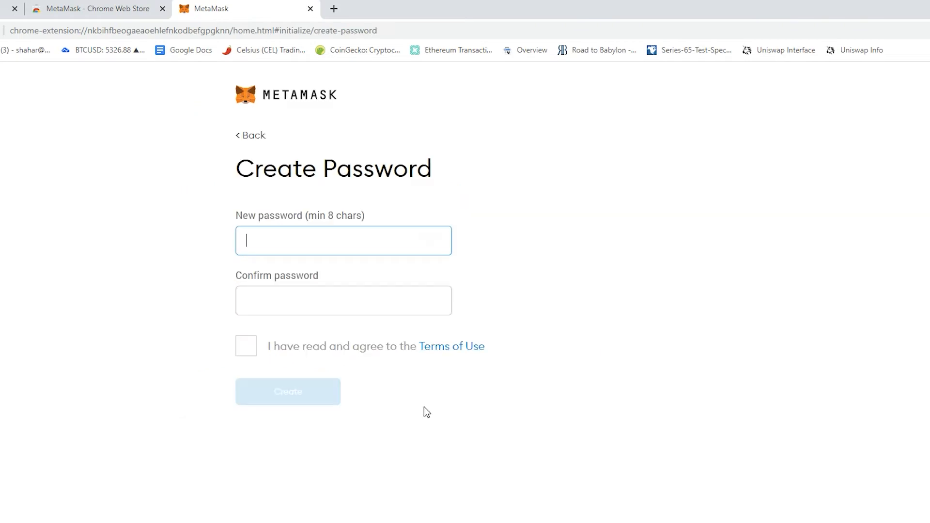
type("••••••")
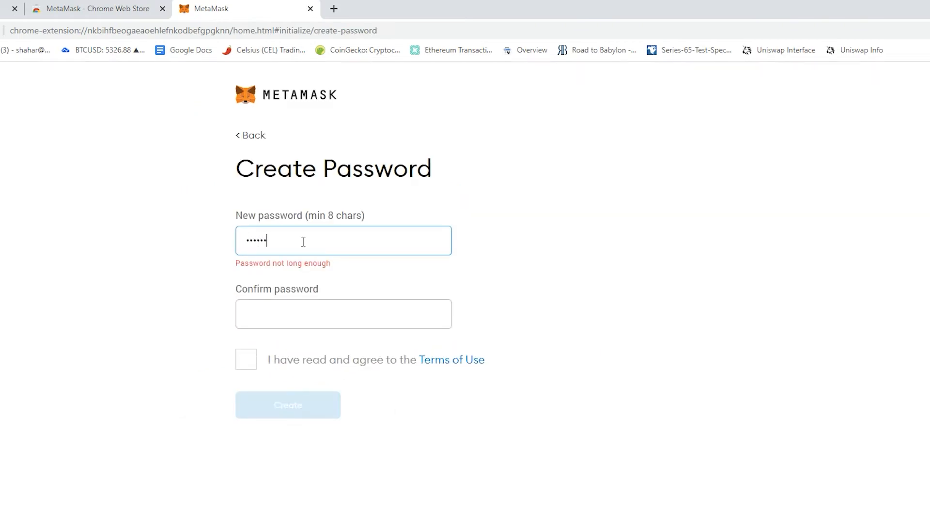
type("••••••")
key("Tab")
type("••••••••••••")
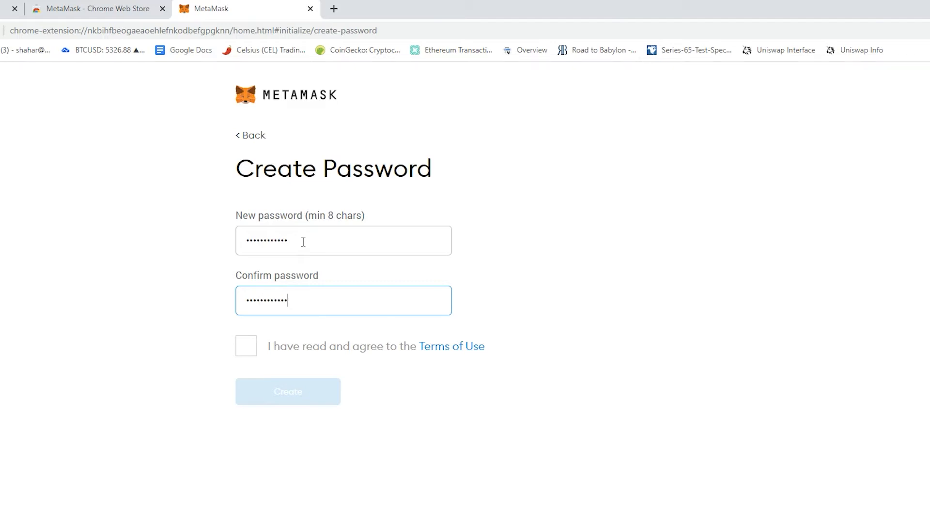
left_click(246, 346)
left_click(268, 397)
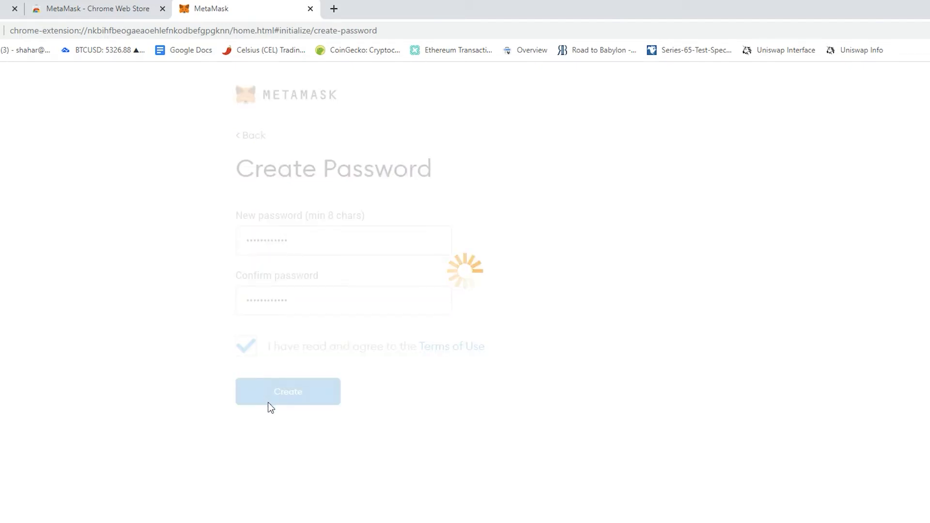
Go through the Secret Backup Phrase stage and finish the wallet setup
left_click(266, 475)
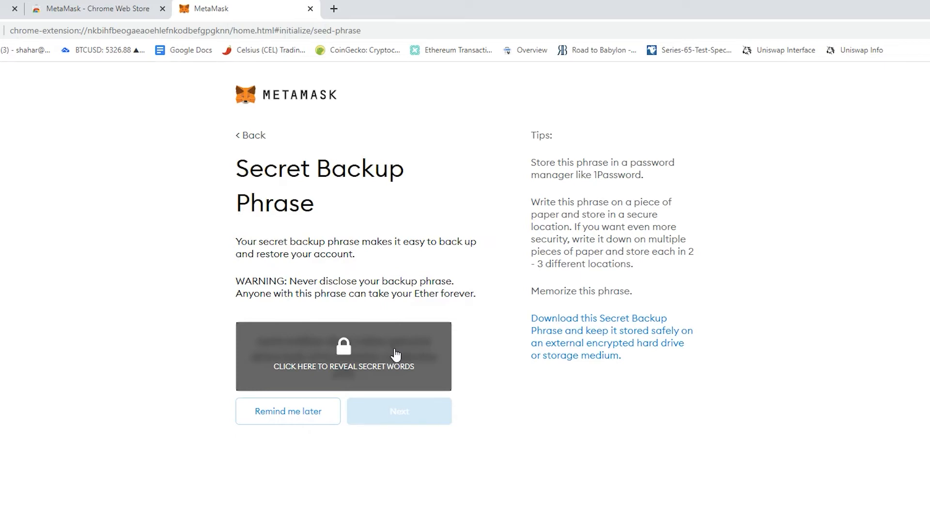
left_click(410, 418)
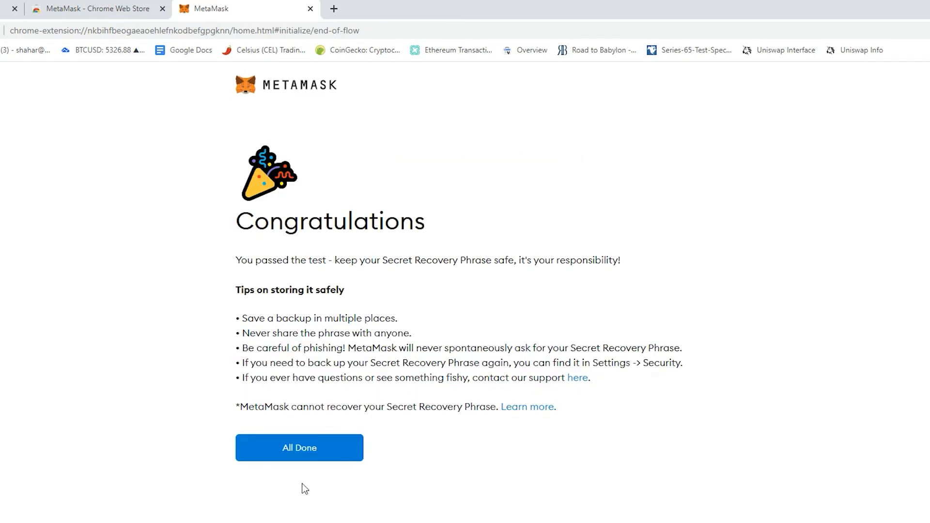
left_click(304, 451)
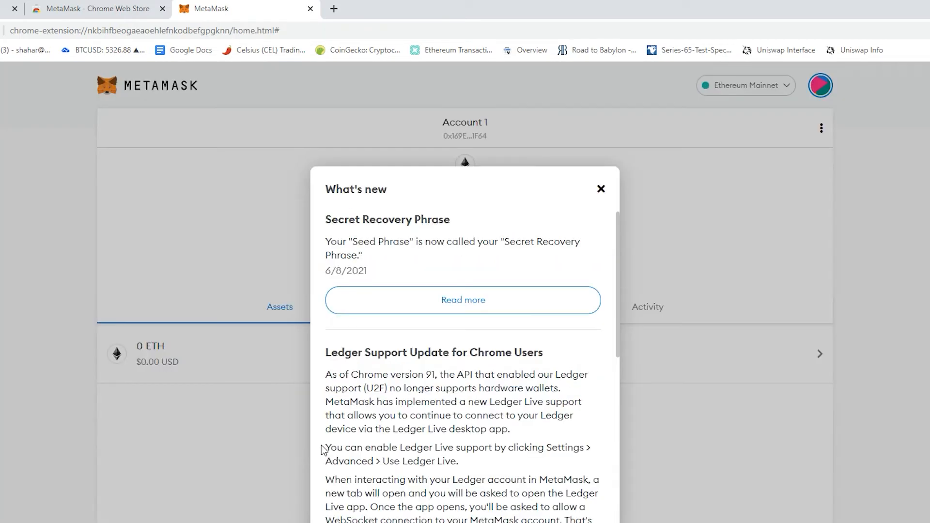
Close the What's new notice and open MetaMask from the browser's extensions popup
left_click(601, 190)
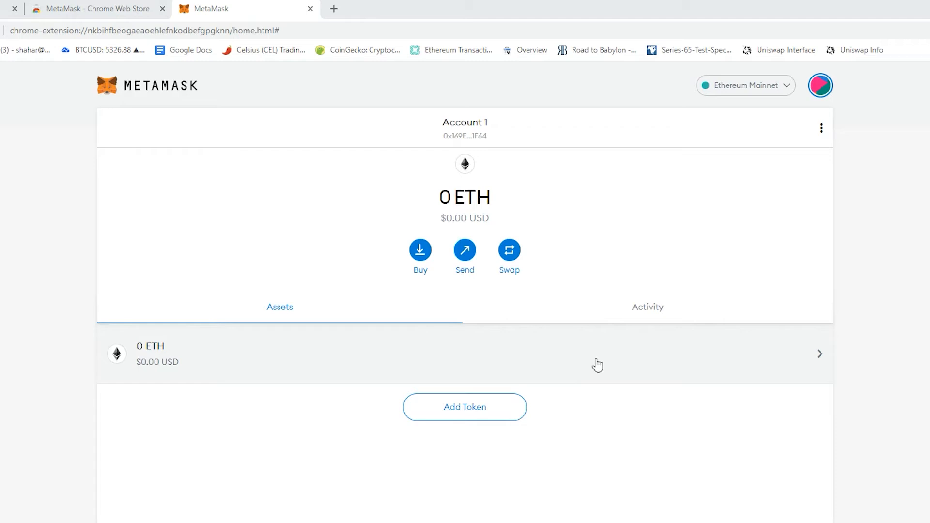
left_click(904, 17)
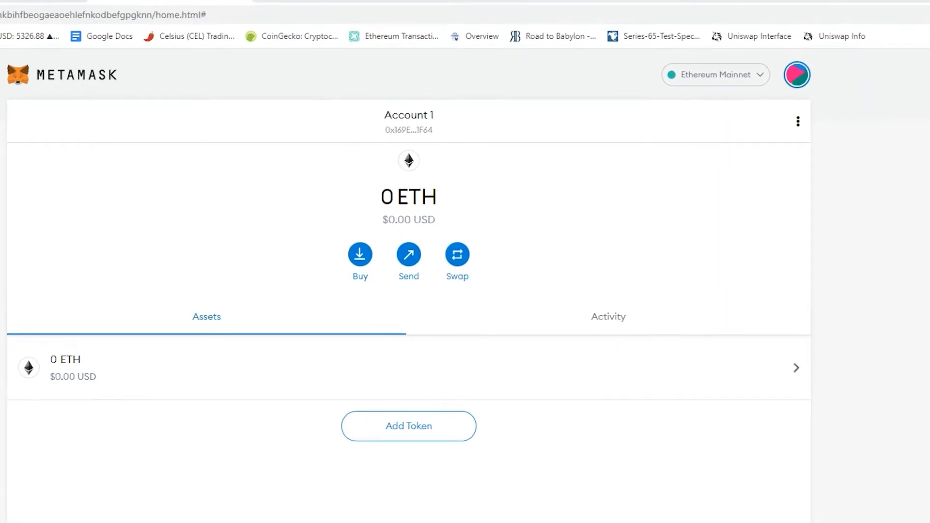
left_click(722, 113)
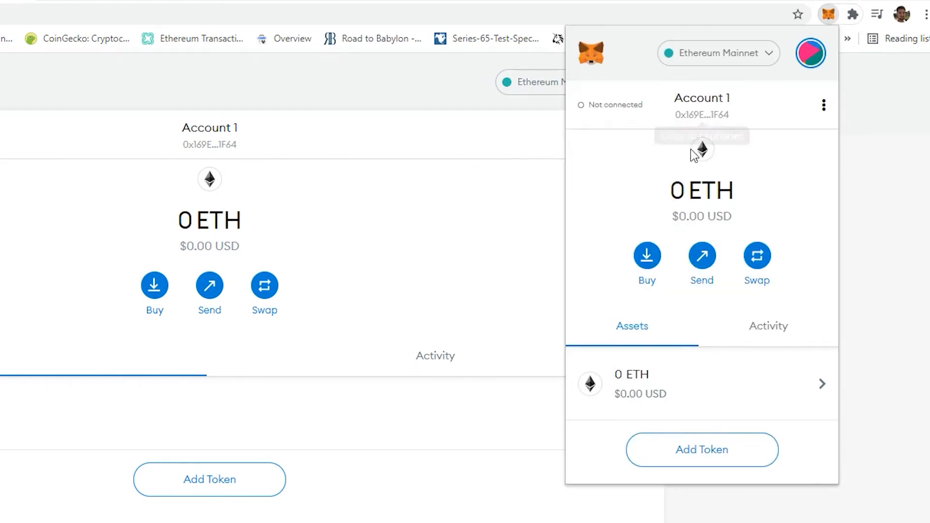
left_click(713, 118)
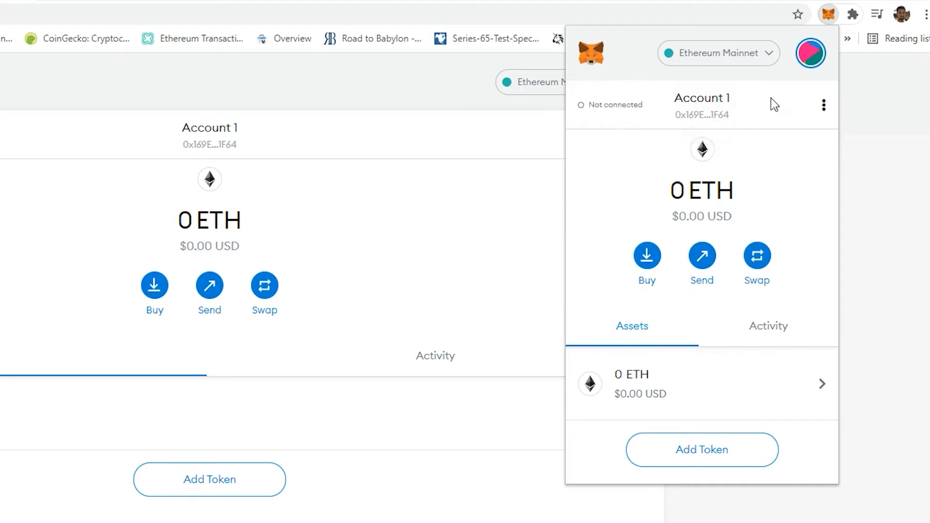
Open Account 1's details from the accounts area and copy its wallet address
left_click(810, 55)
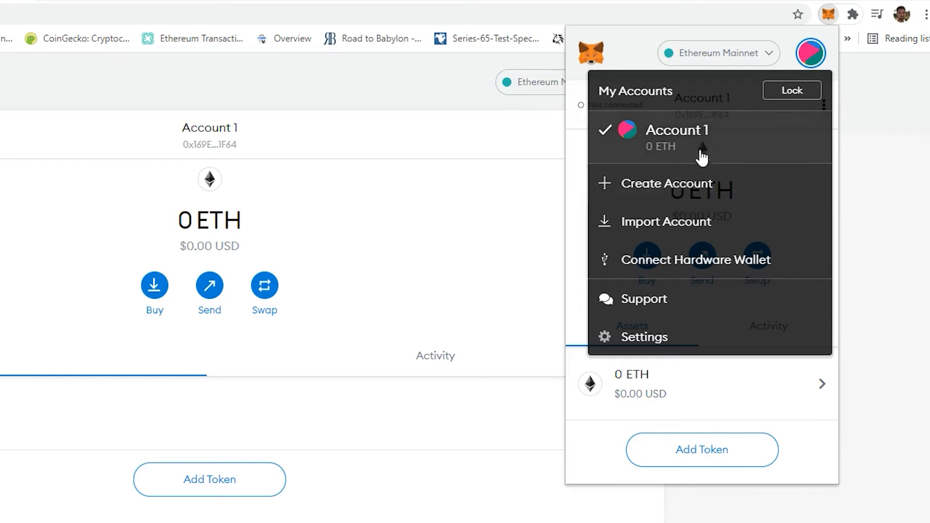
left_click(685, 141)
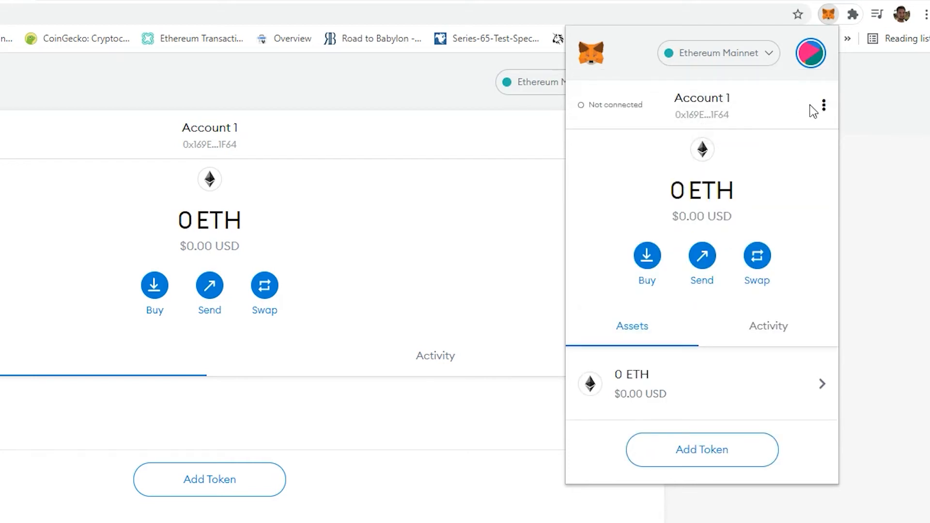
left_click(824, 107)
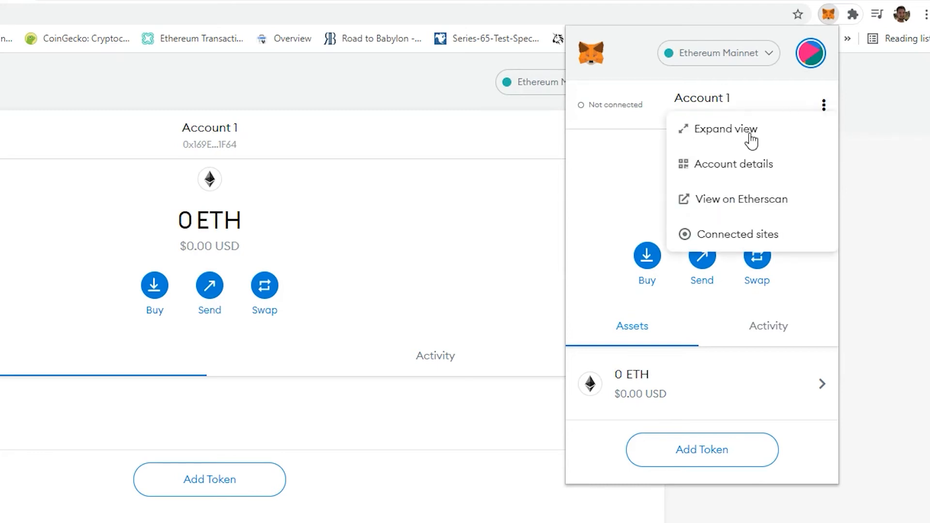
left_click(735, 164)
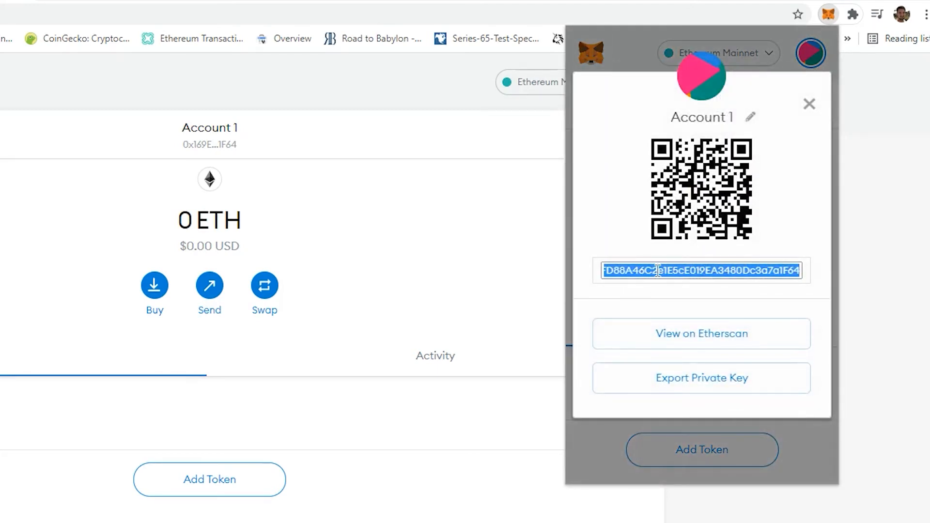
left_click(707, 292)
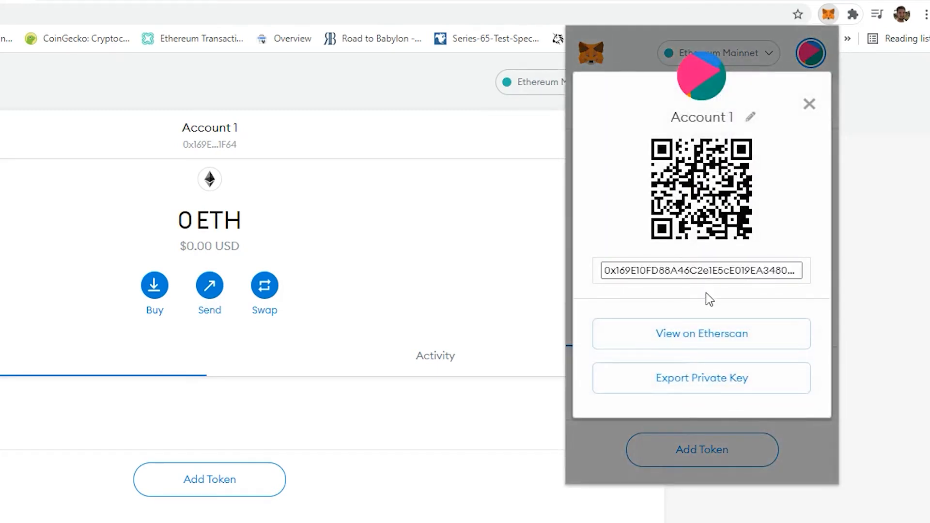
left_click(612, 268)
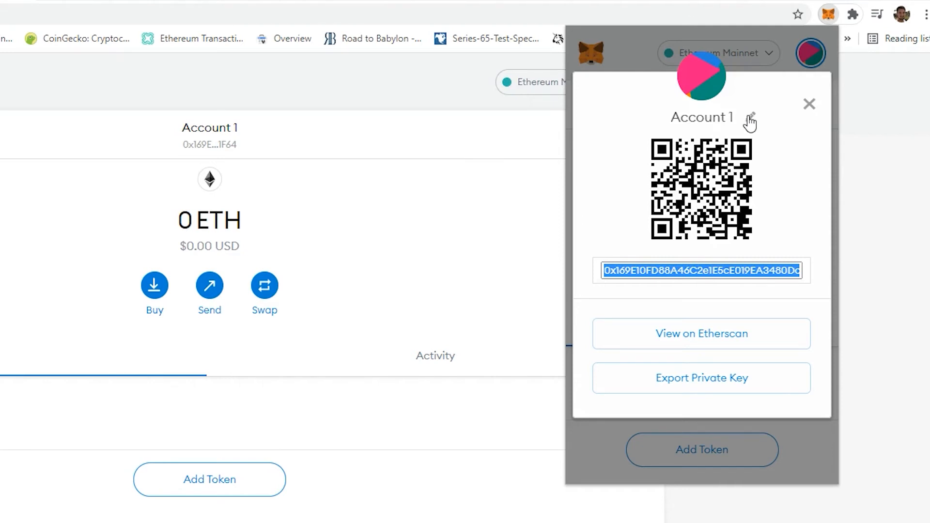
left_click(808, 104)
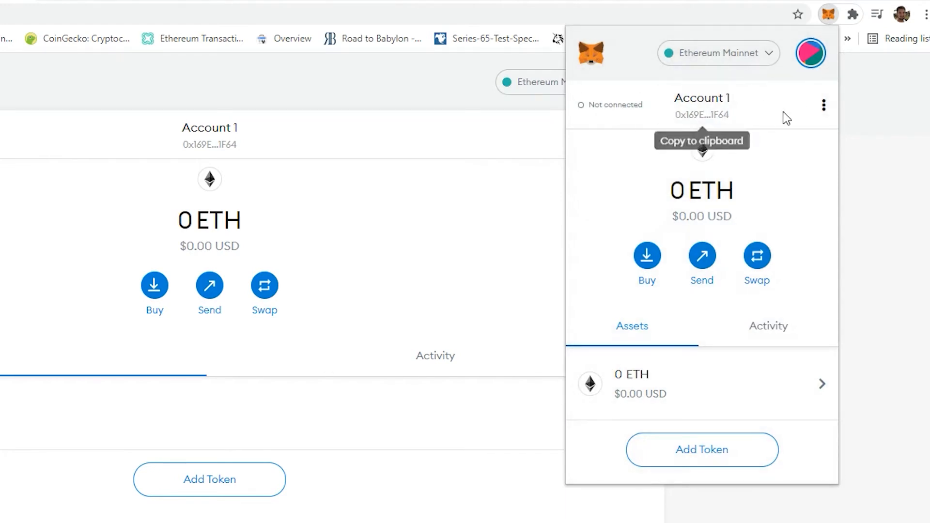
Rename the account to Practice Account (DO NOT USE) in its account details
left_click(824, 106)
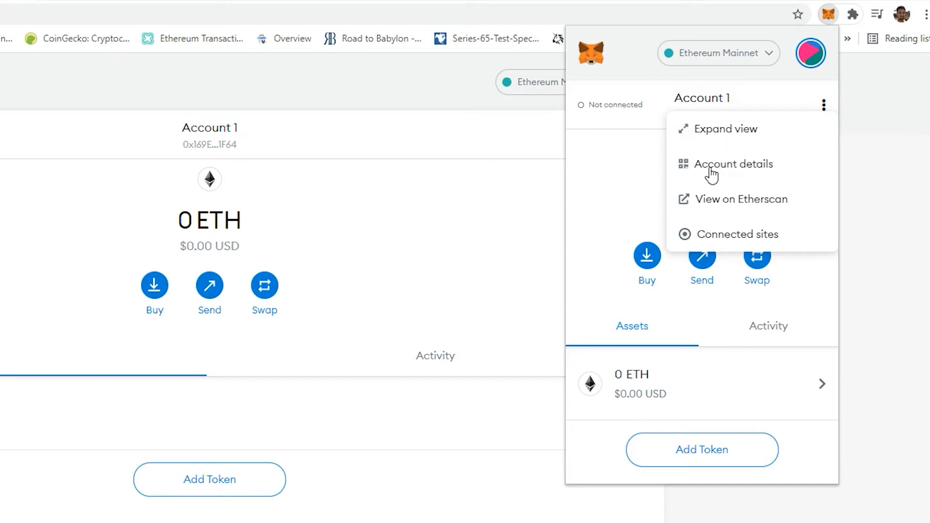
left_click(727, 168)
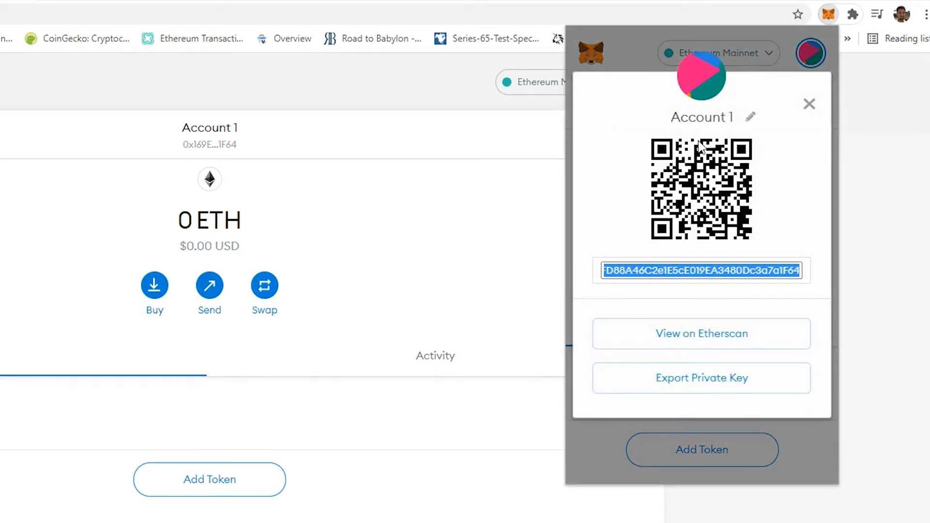
left_click(732, 119)
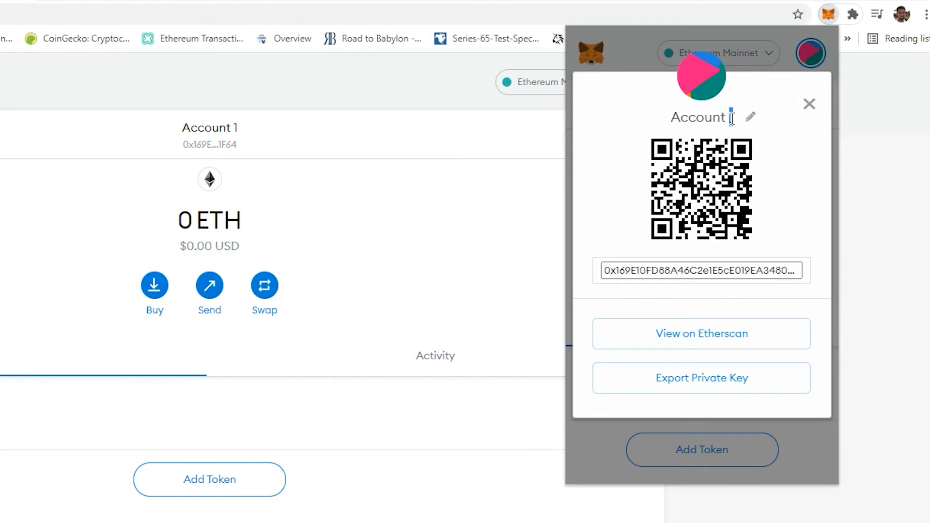
triple_click(733, 118)
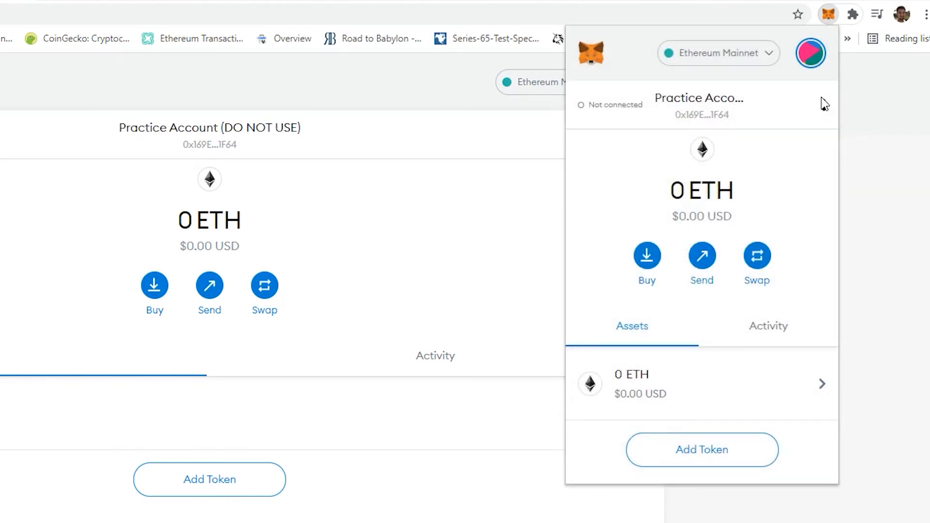
Open the account on Etherscan, copy its address there and view its address QR code
left_click(824, 105)
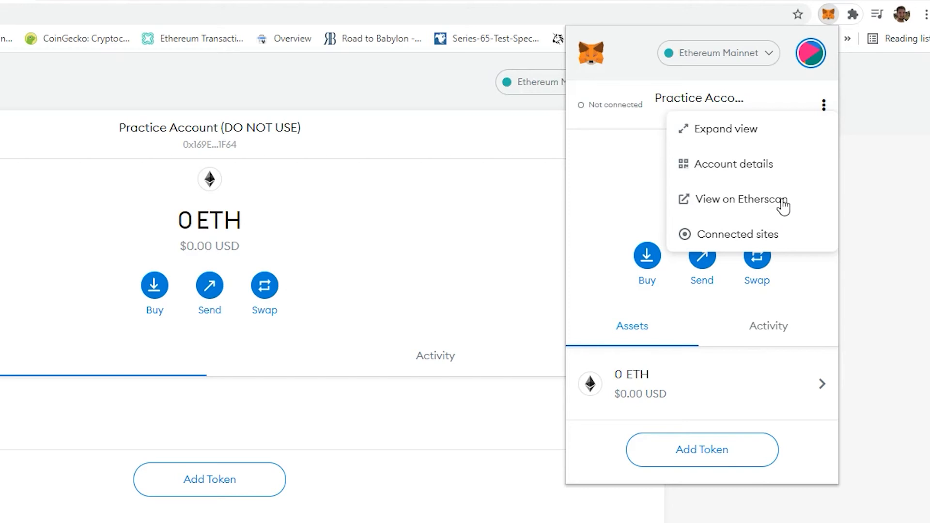
left_click(727, 208)
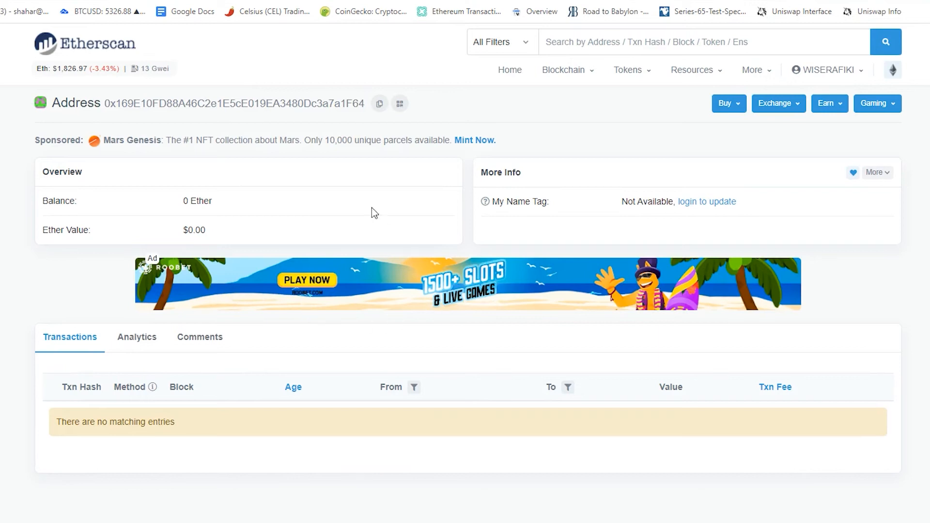
left_click_drag(105, 105, 363, 113)
left_click(379, 105)
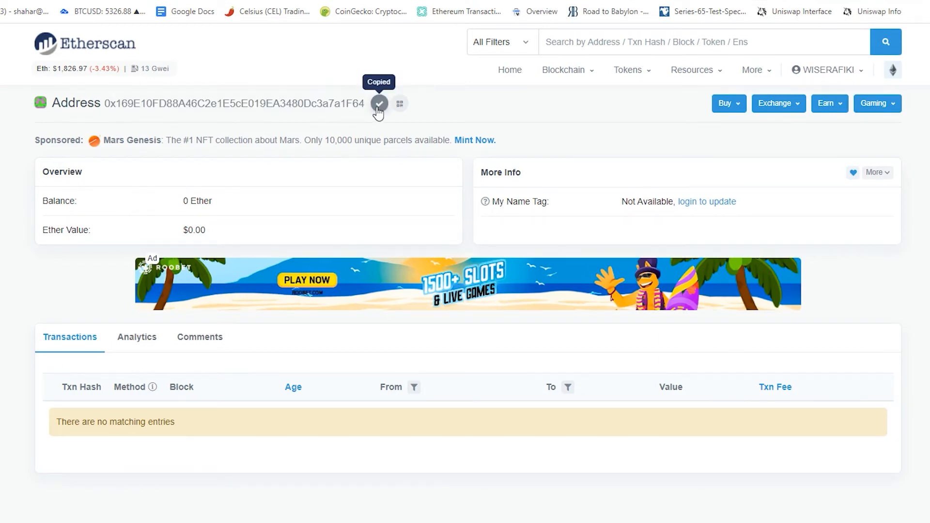
left_click(400, 105)
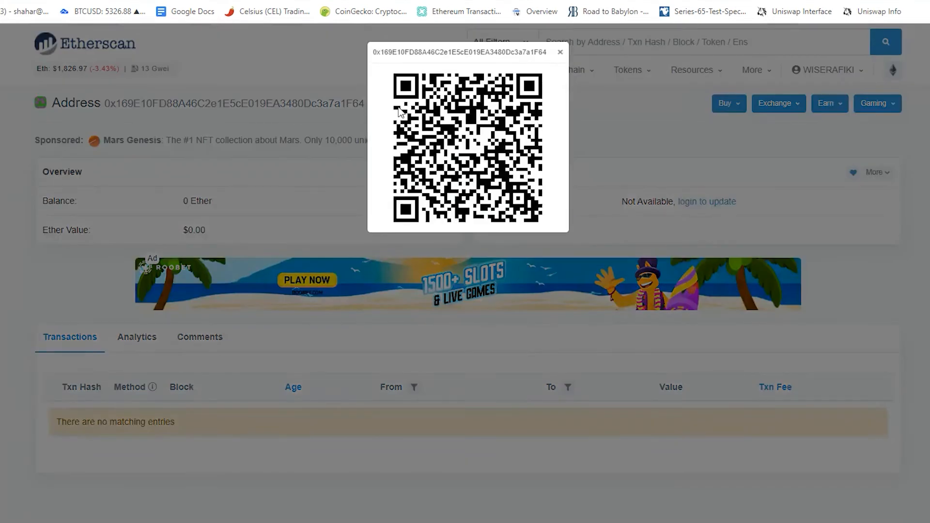
left_click(560, 53)
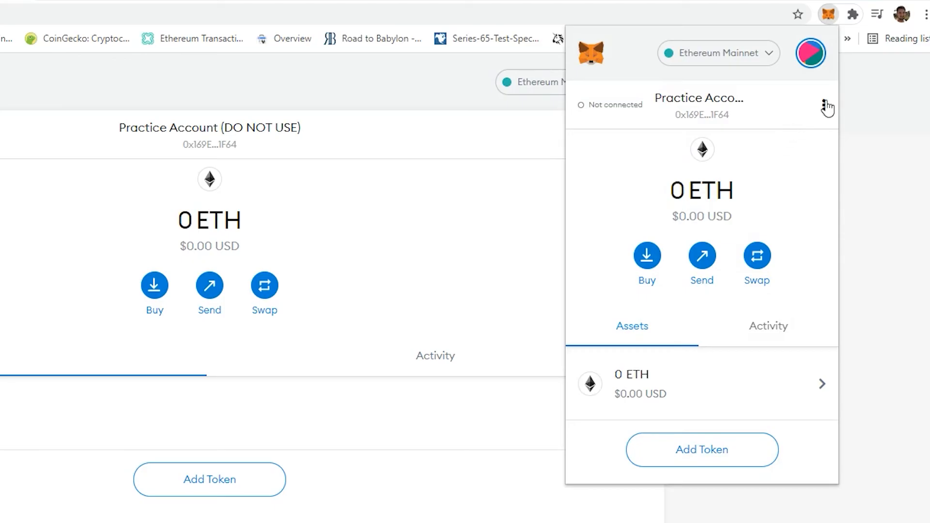
Create a new account named Practice Account 2 (DO NOT USE)
left_click(824, 104)
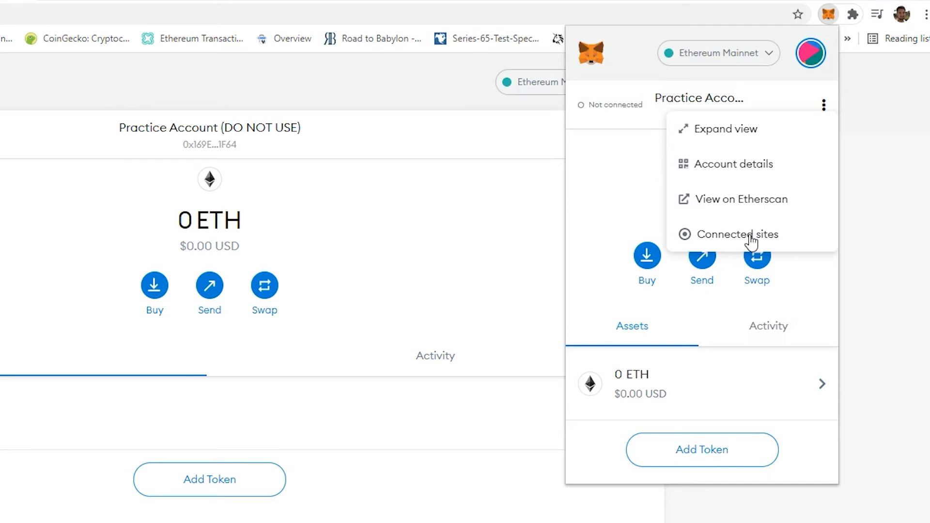
left_click(630, 139)
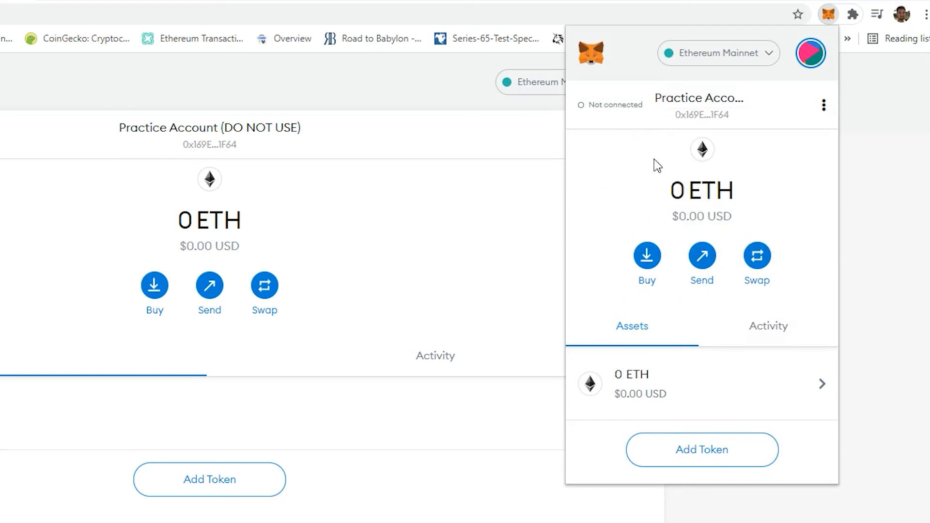
left_click(812, 62)
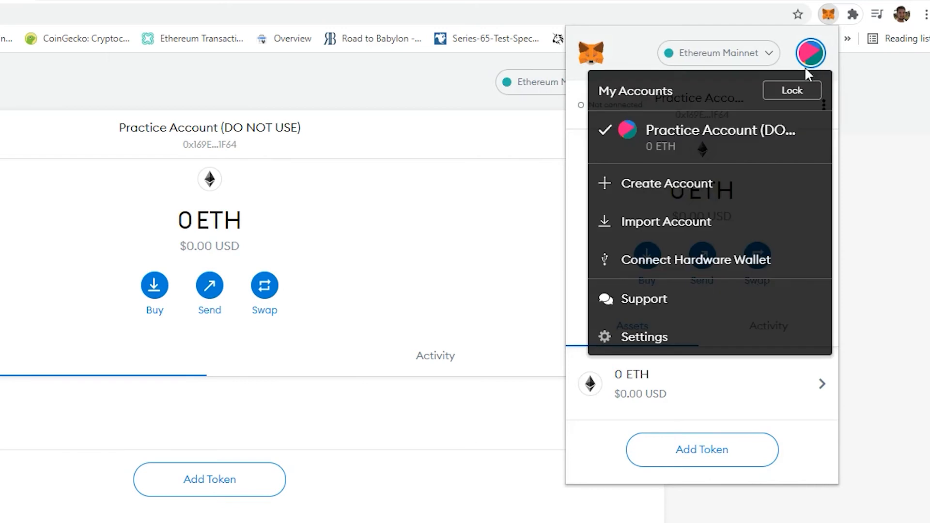
left_click(664, 204)
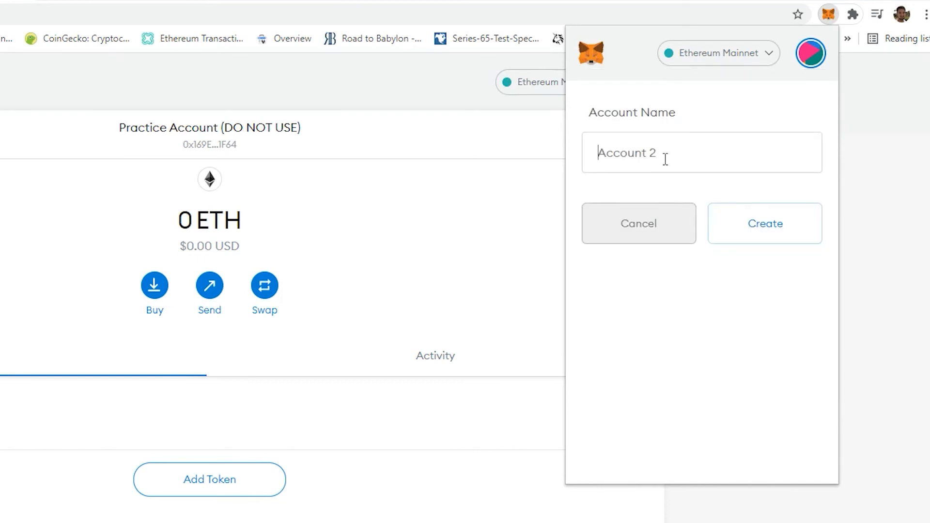
type("Practice Account 2 (DO NOT USE")
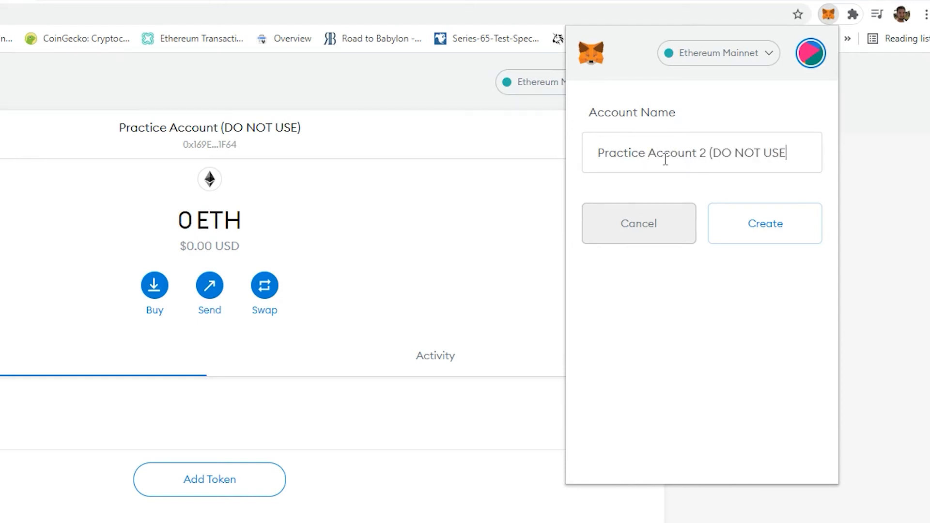
type(")")
left_click(744, 216)
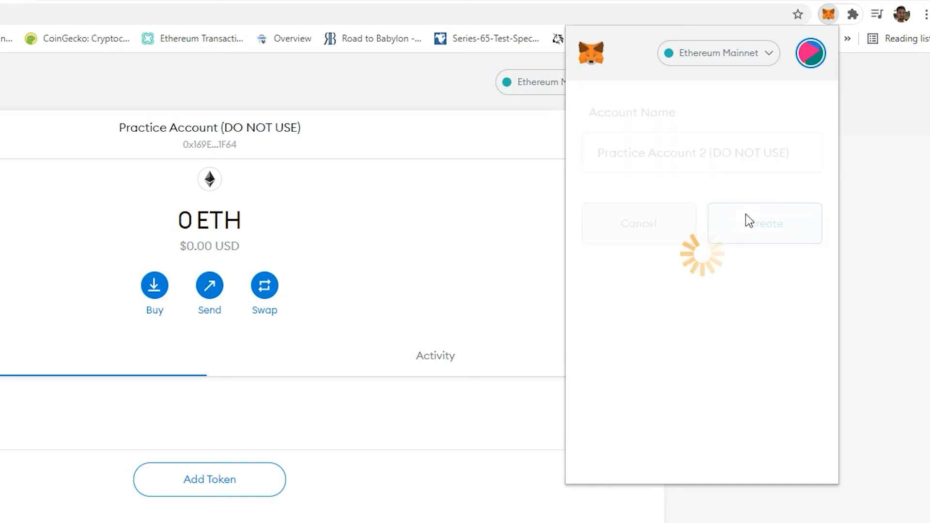
Open MetaMask settings and scroll through the settings categories before closing them
left_click(806, 67)
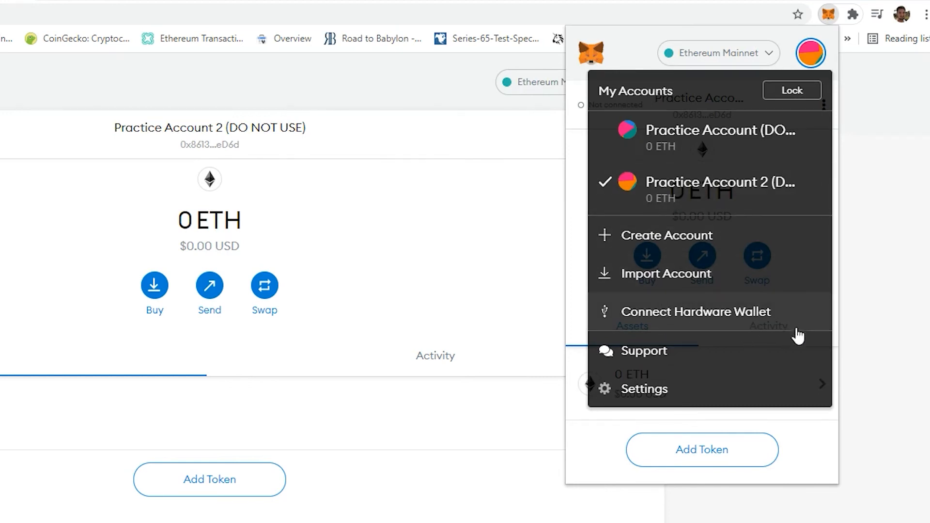
left_click(764, 392)
scroll(703, 267, "down", 5)
scroll(703, 266, "up", 5)
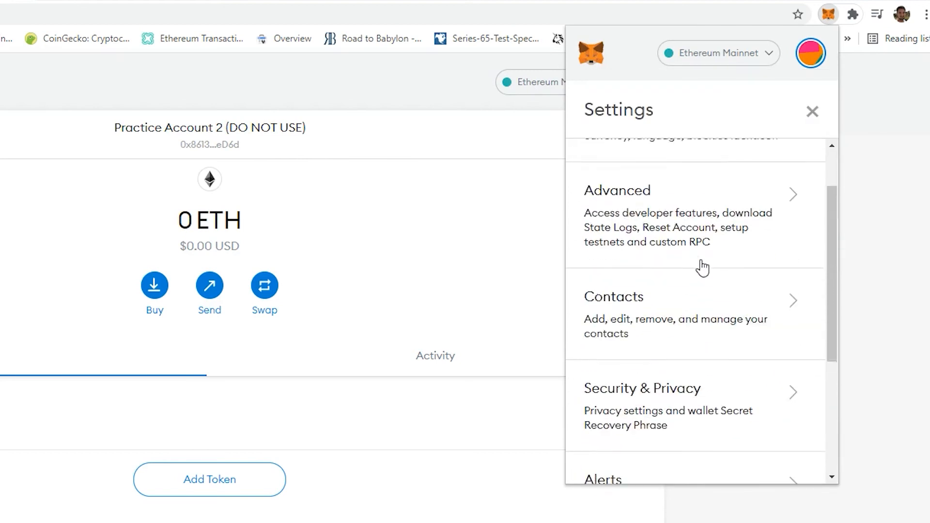
left_click(811, 112)
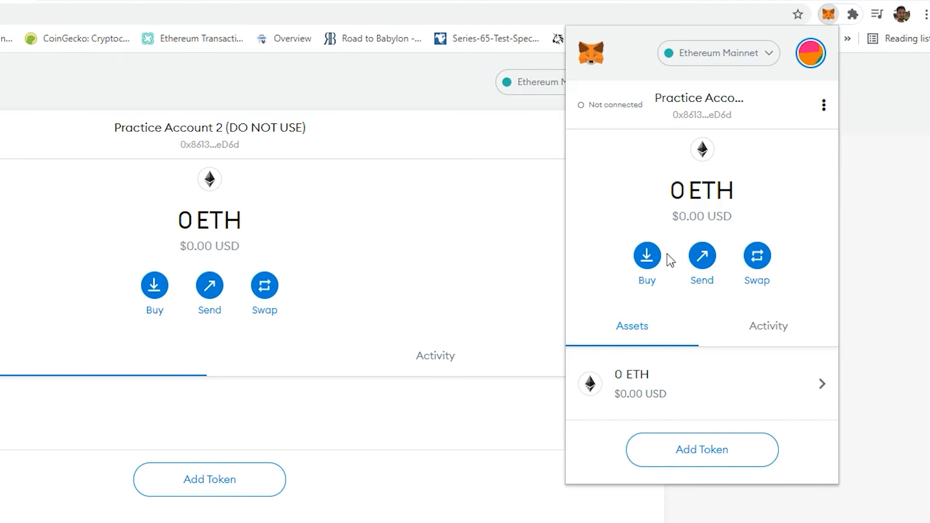
Open the Buy screen and scroll through the Deposit Ether options, then close it
left_click(647, 285)
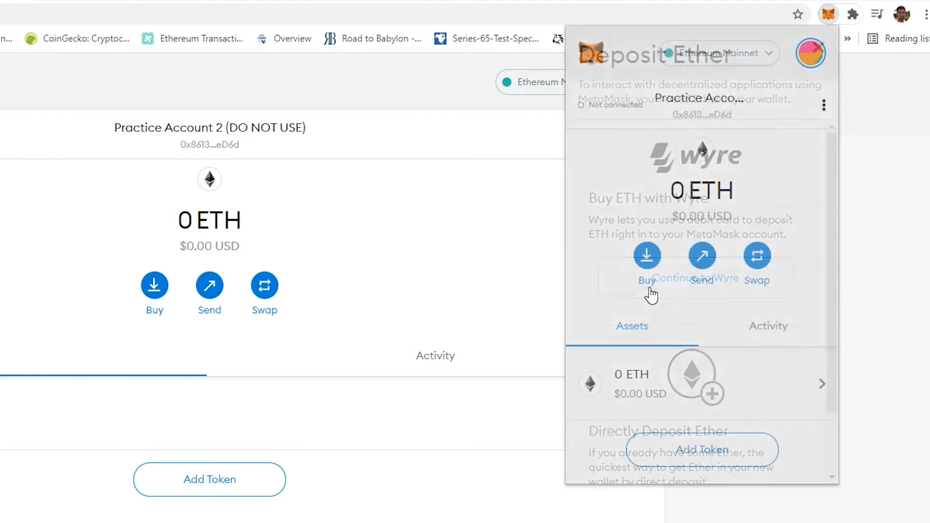
scroll(697, 291, "down", 2)
scroll(702, 294, "down", 2)
scroll(709, 271, "up", 3)
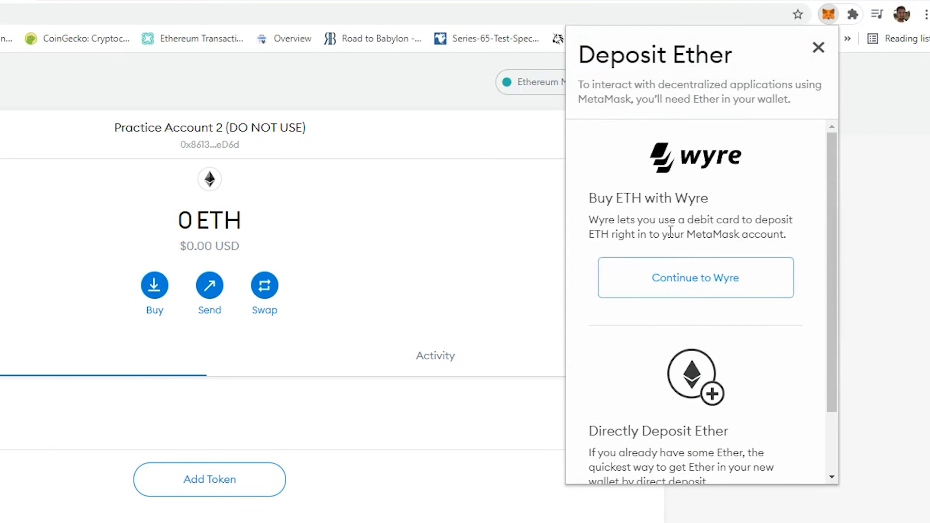
left_click(818, 48)
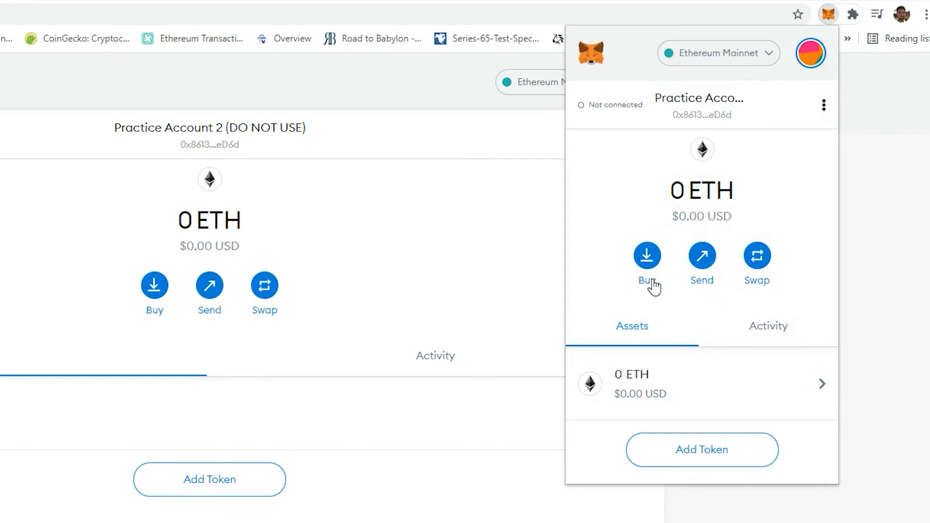
Preview the Send recipient screen and the Deposit Ether screen, closing each without taking action
left_click(700, 289)
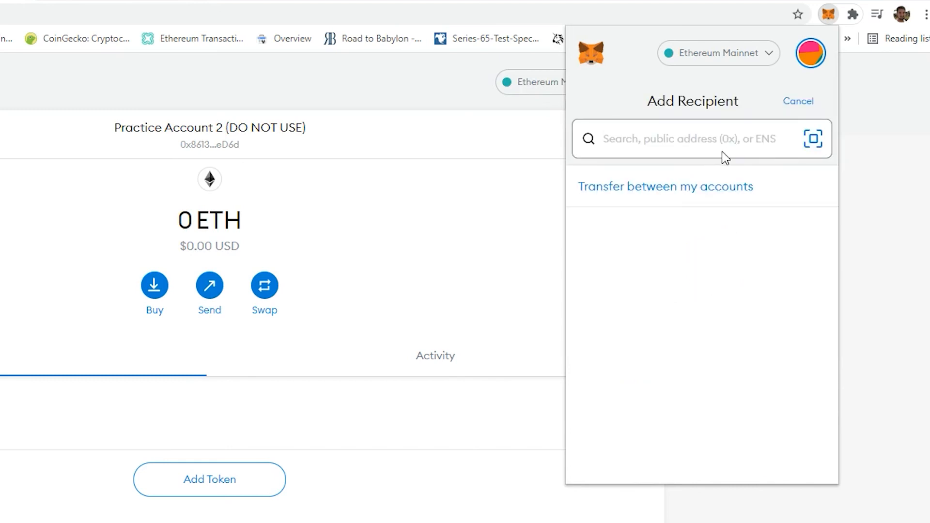
left_click(800, 103)
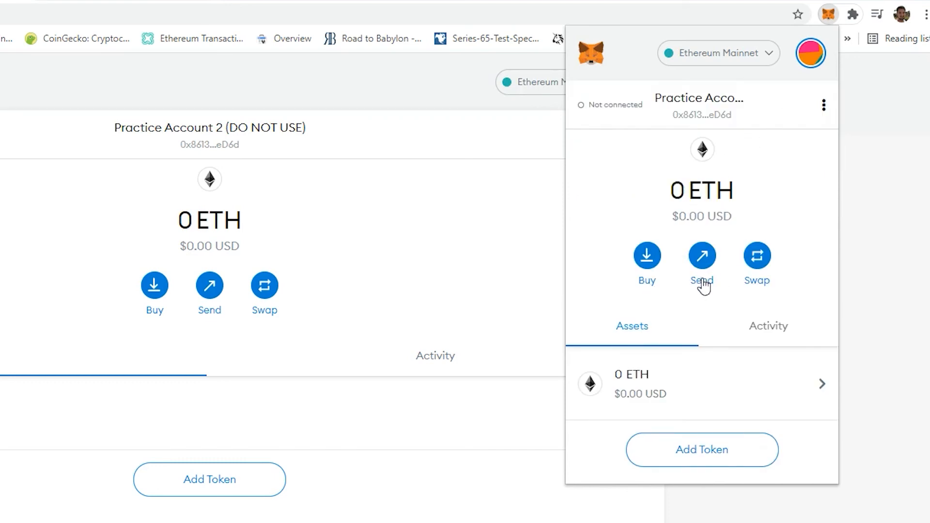
left_click(649, 281)
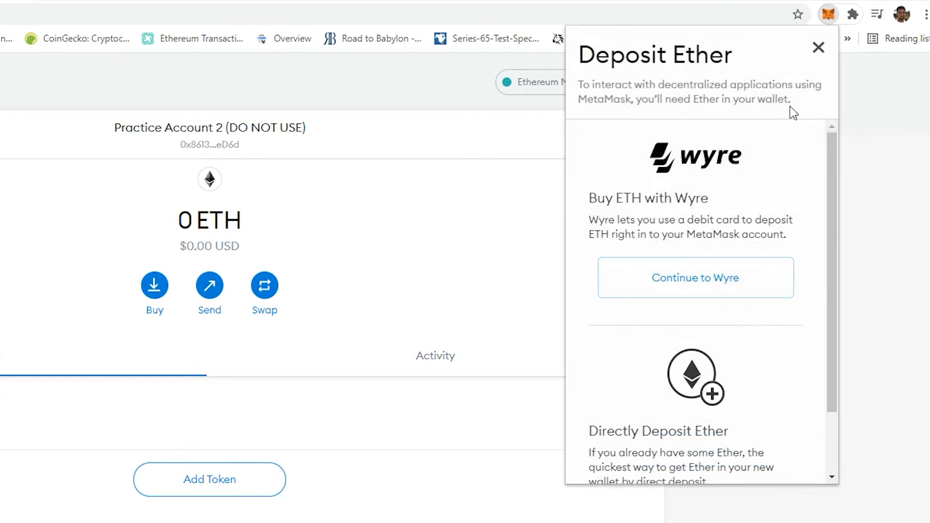
left_click(818, 46)
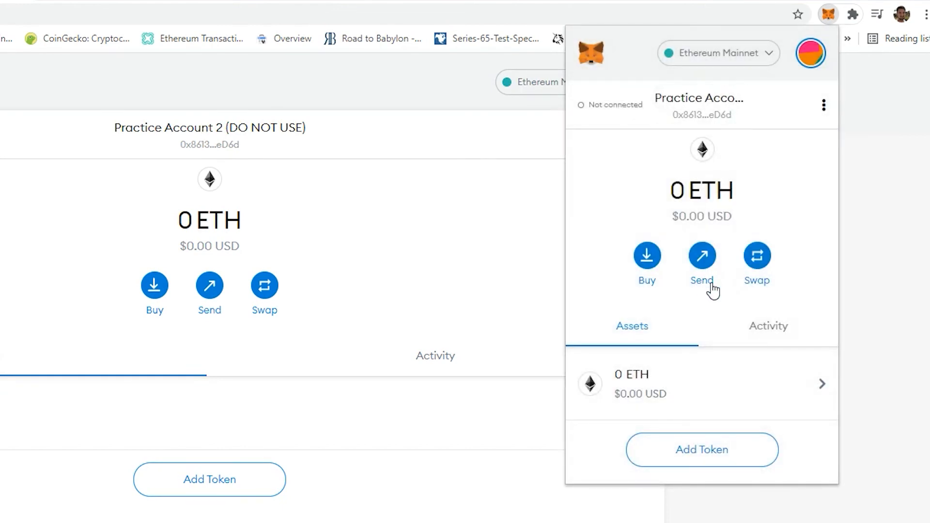
scroll(709, 325, "down", 1)
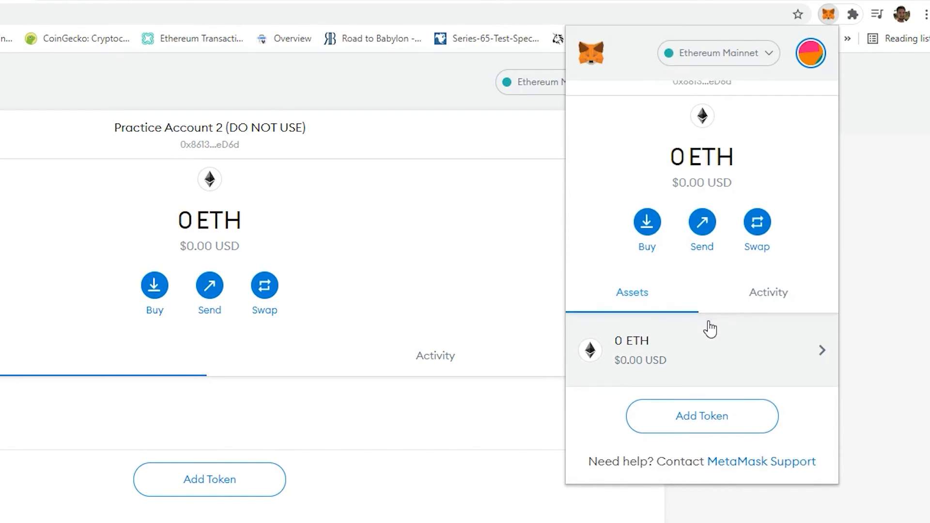
scroll(708, 327, "up", 1)
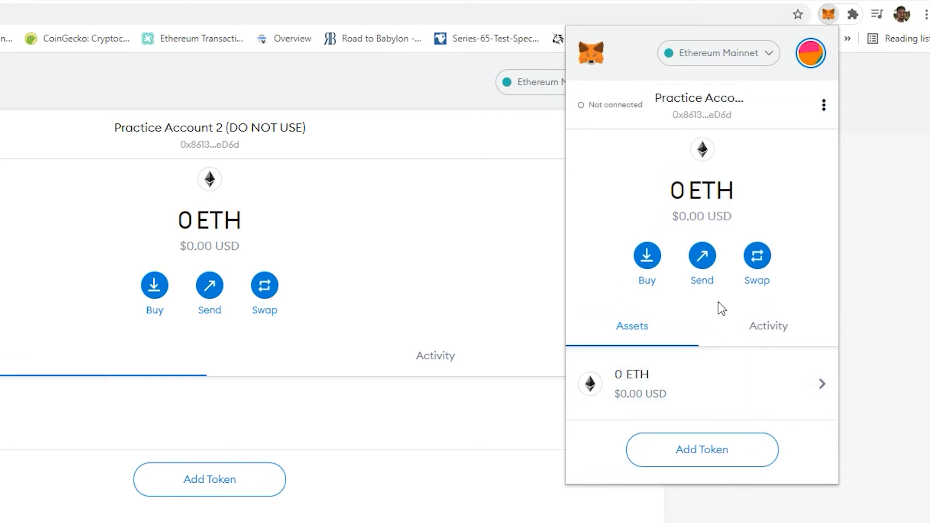
Start sending ETH to the first practice account by pasting its address, and toggle the amount's currency display
left_click(703, 284)
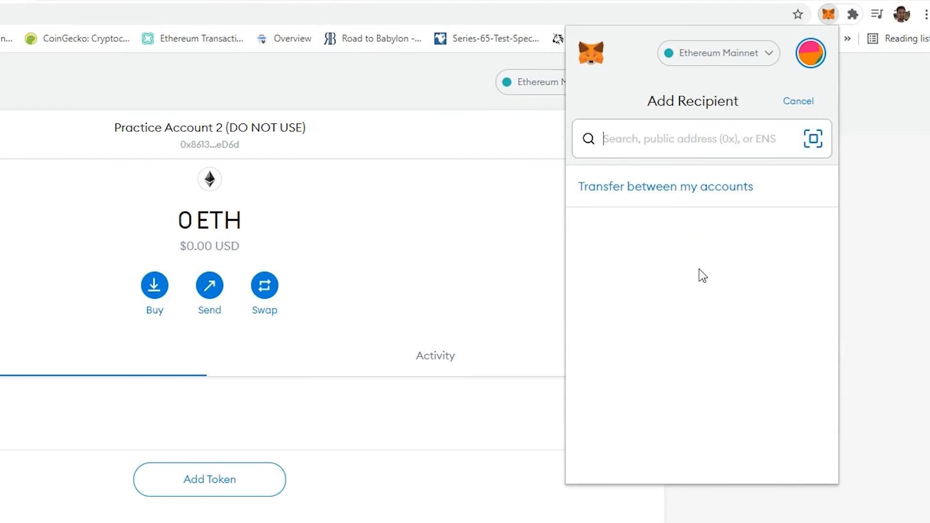
type("0x169E...1F64")
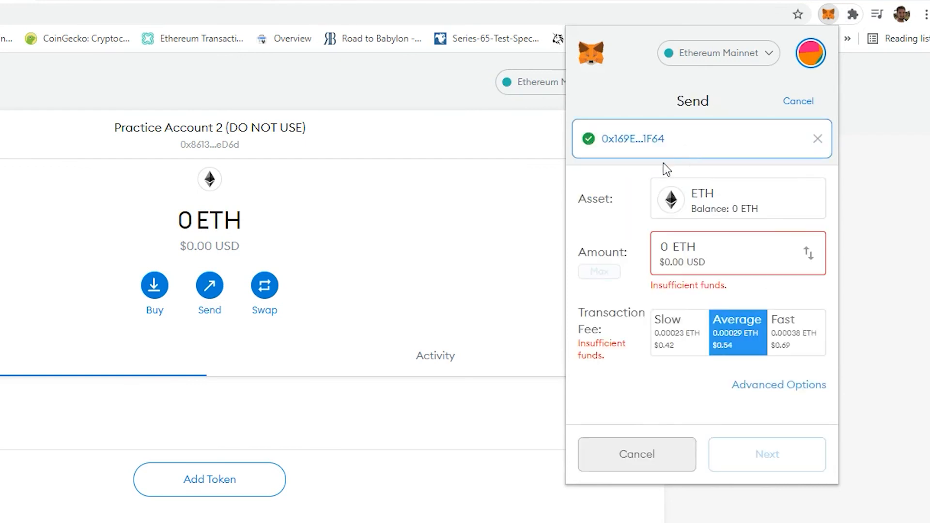
left_click(732, 251)
left_click(807, 257)
left_click(808, 257)
Compare transaction fee options by selecting Slow, Average, Fast and finally Slow
left_click(679, 351)
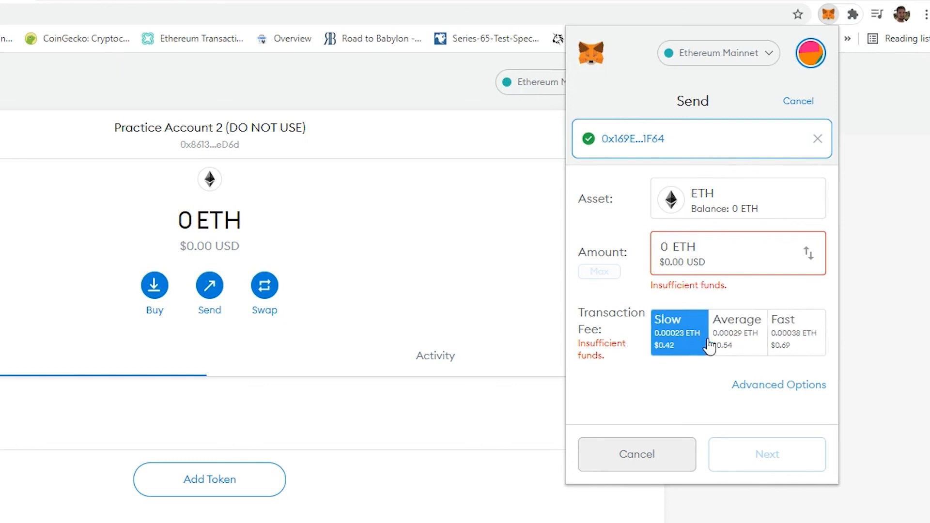
left_click(734, 342)
left_click(795, 347)
left_click(681, 347)
Open the advanced gas options to inspect gas price and gas limit, then close them
left_click(781, 397)
left_click(623, 159)
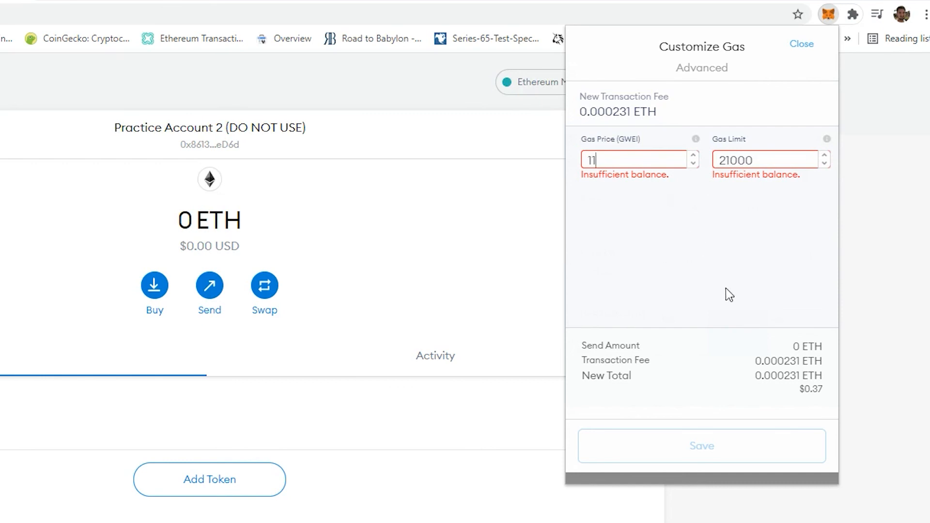
left_click(801, 46)
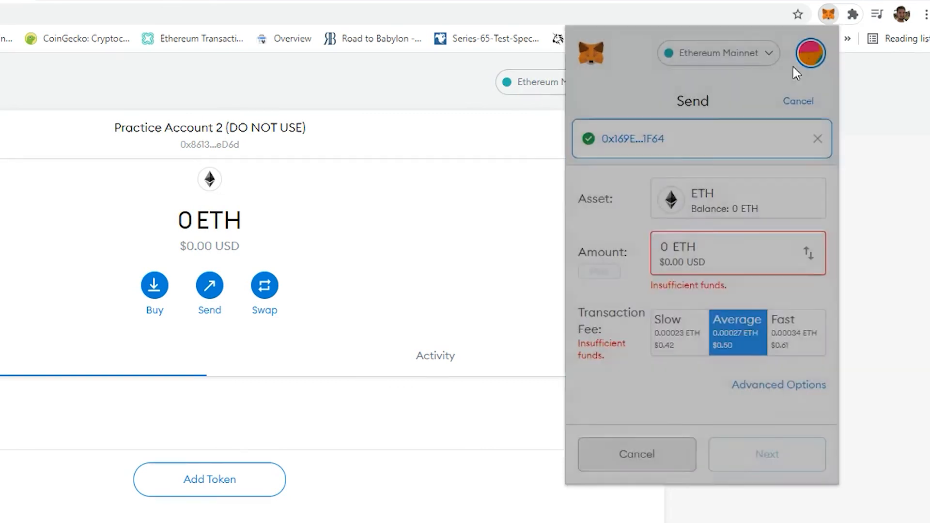